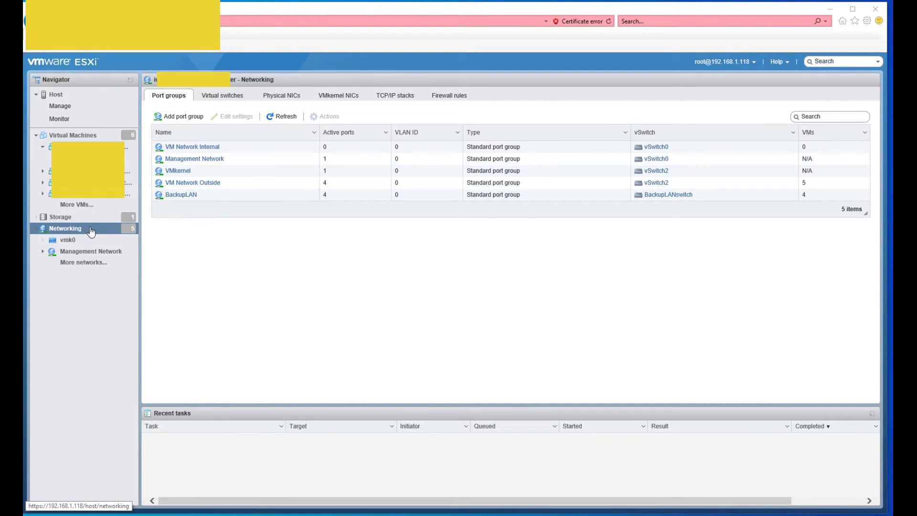
Step: Open the Management Network port group on vSwitch0
{"action": "left_click", "coordinate": [213, 163]}
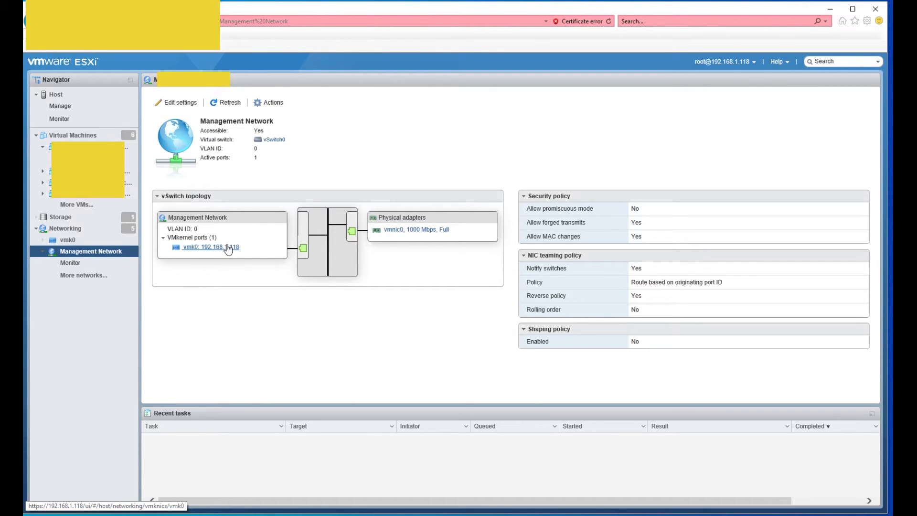
Step: Open the vmk0 VMkernel NIC details and start editing its settings
{"action": "left_click", "coordinate": [230, 249]}
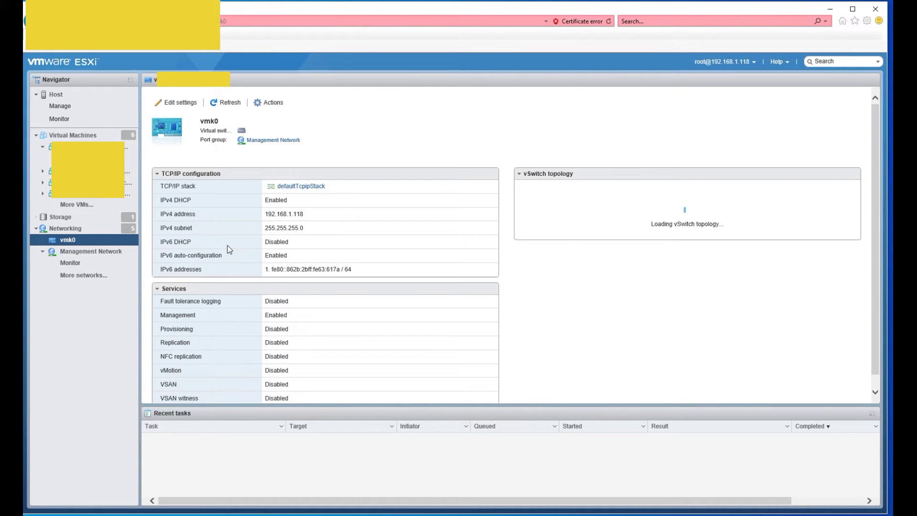
{"action": "left_click", "coordinate": [181, 105]}
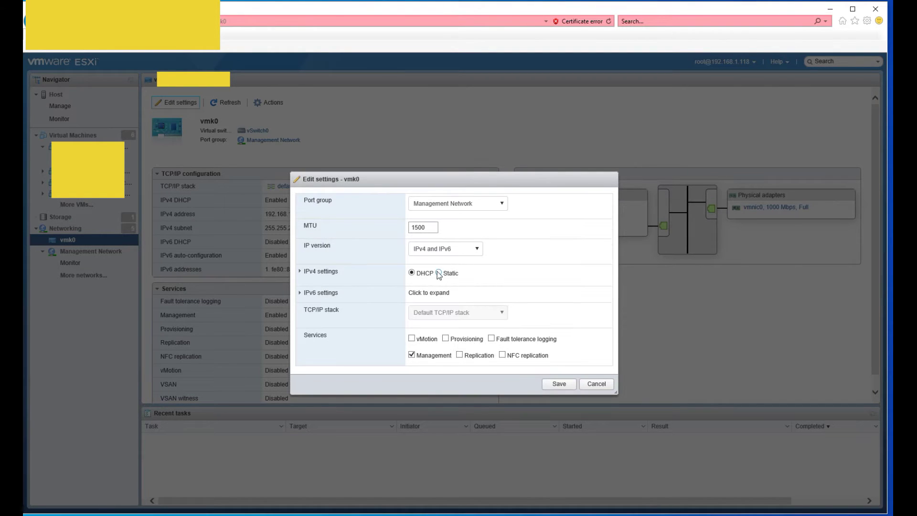
Step: Switch vmk0 IPv4 to Static at 192.168.1.25, mask 255.255.255.0, and save
{"action": "left_click", "coordinate": [438, 273]}
{"action": "left_click", "coordinate": [299, 270]}
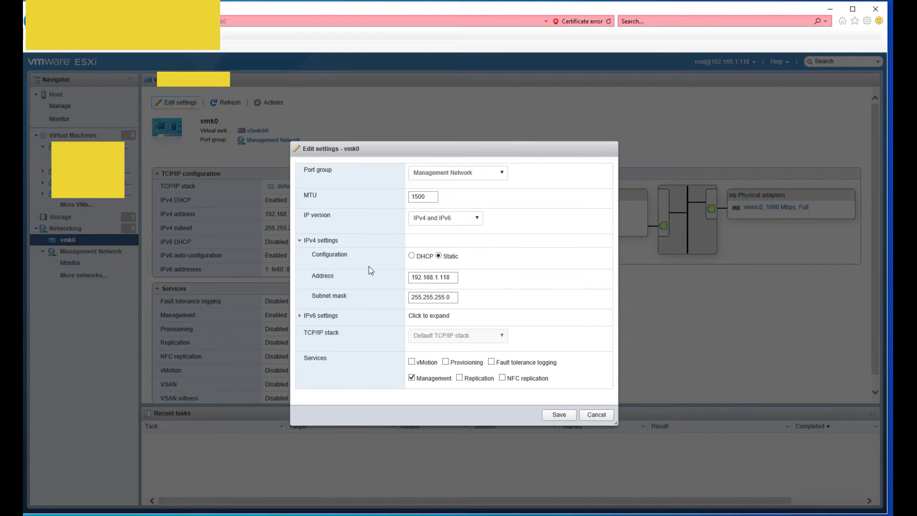
{"action": "left_click", "coordinate": [451, 275]}
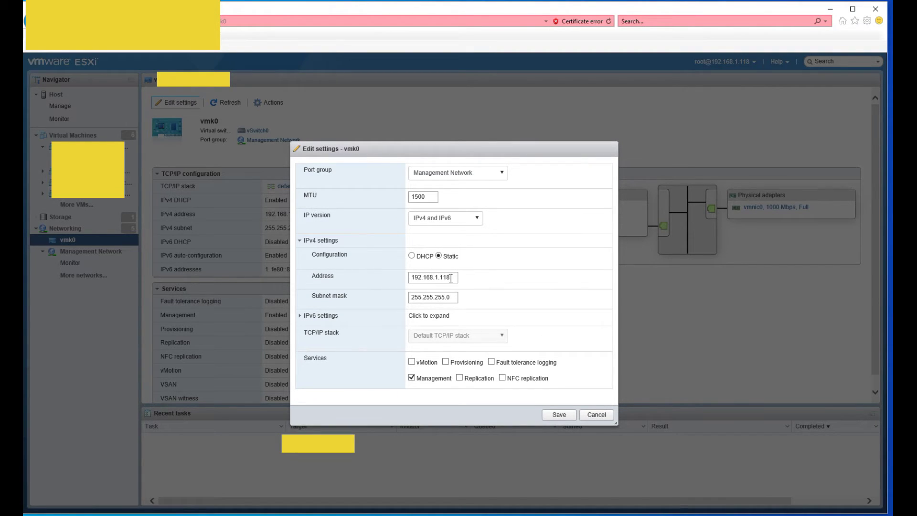
{"action": "key", "text": "BackSpace"}
{"action": "key", "text": "BackSpace"}
{"action": "key", "text": "BackSpace"}
{"action": "type", "text": "2"}
{"action": "type", "text": "5"}
{"action": "left_click", "coordinate": [556, 416]}
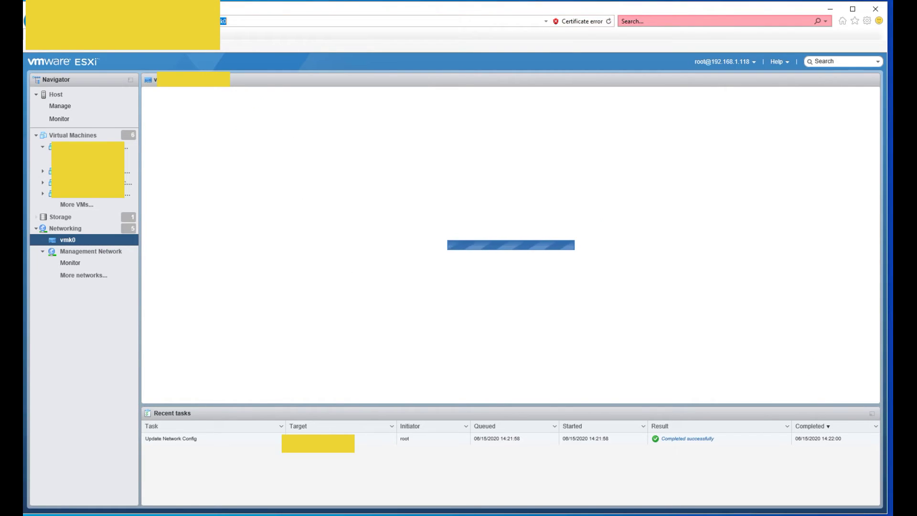
{"action": "type", "text": "192.168.1.25/ui/#/login"}
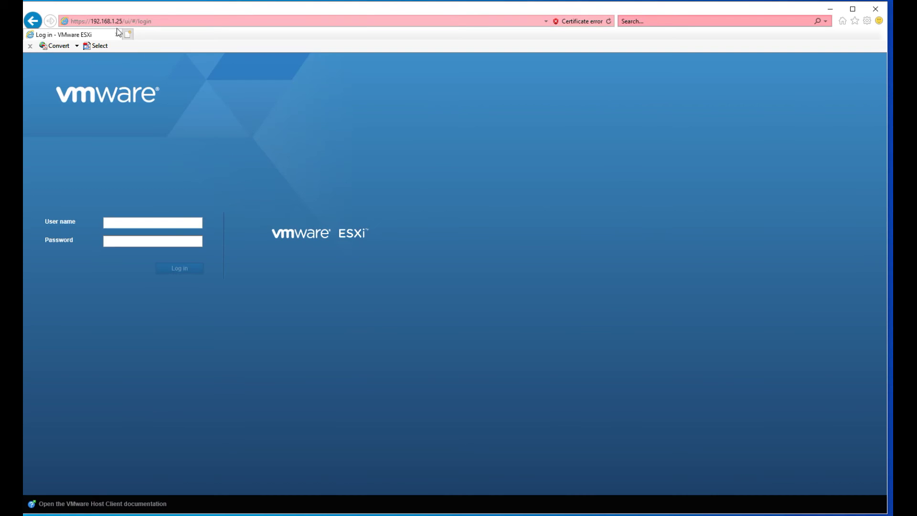
Step: Select the user name field on the 192.168.1.25 login page
{"action": "left_click", "coordinate": [143, 221]}
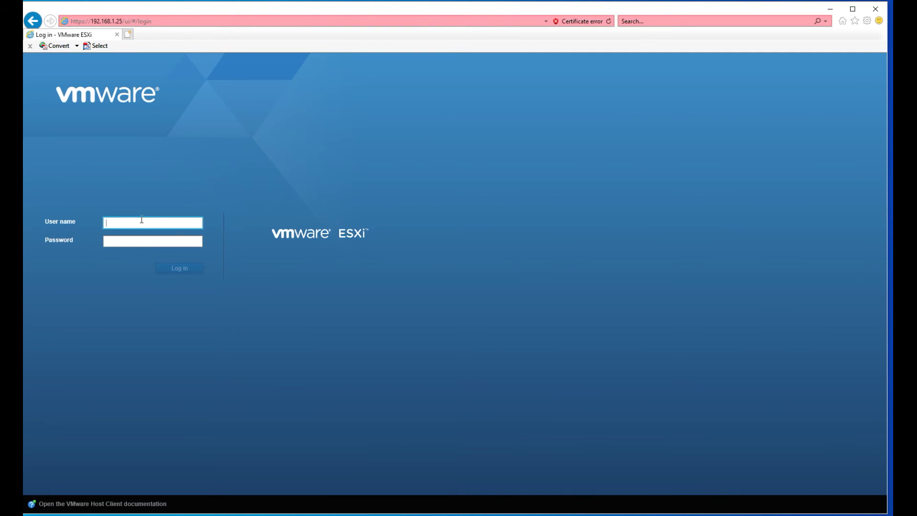
{"action": "type", "text": "root"}
Step: Submit the login credentials and decline saving the password for this site
{"action": "key", "text": "Tab"}
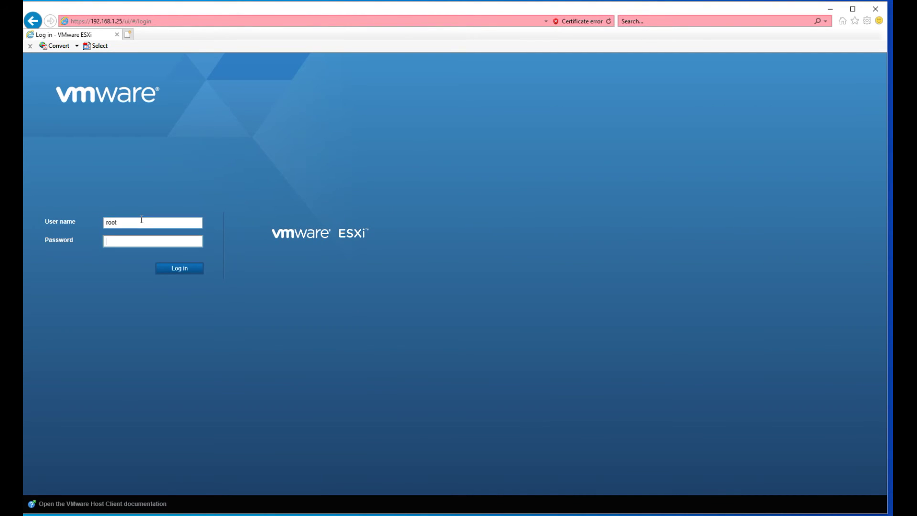
{"action": "type", "text": "•••••••••"}
{"action": "key", "text": "Return"}
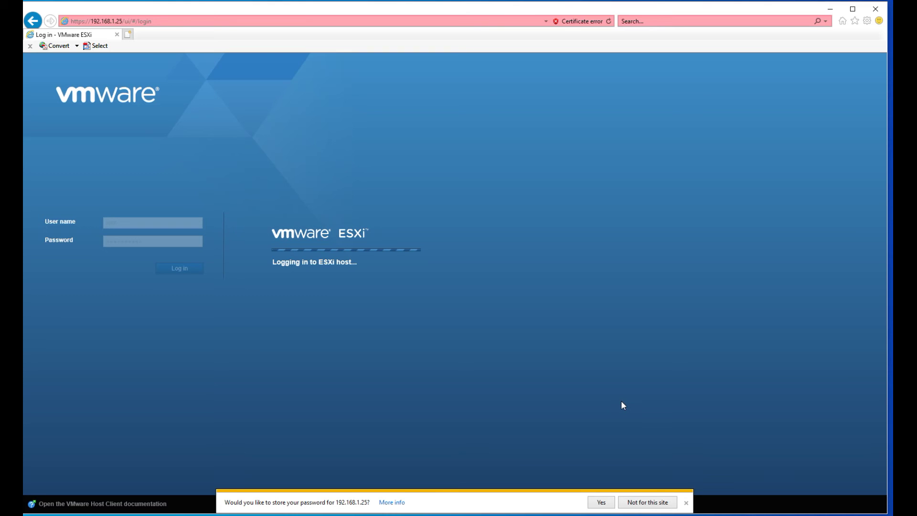
{"action": "key", "text": "Tab"}
{"action": "key", "text": "Return"}
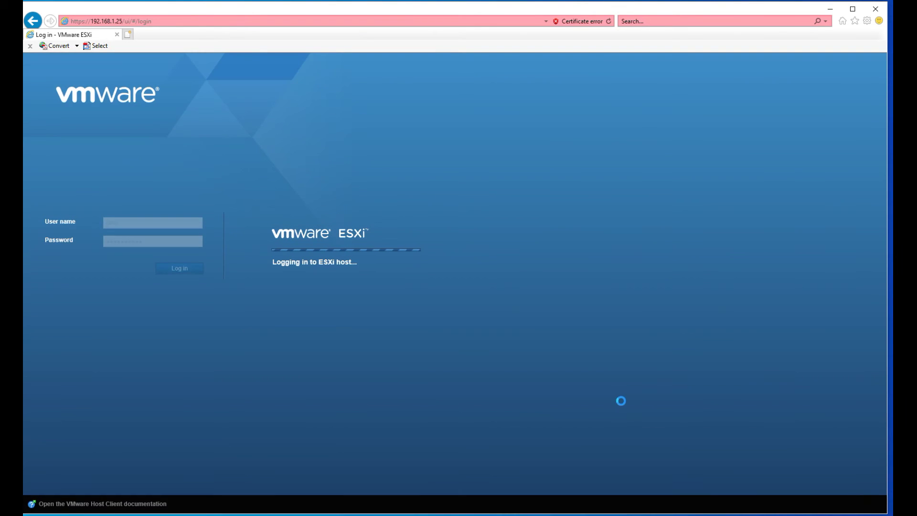